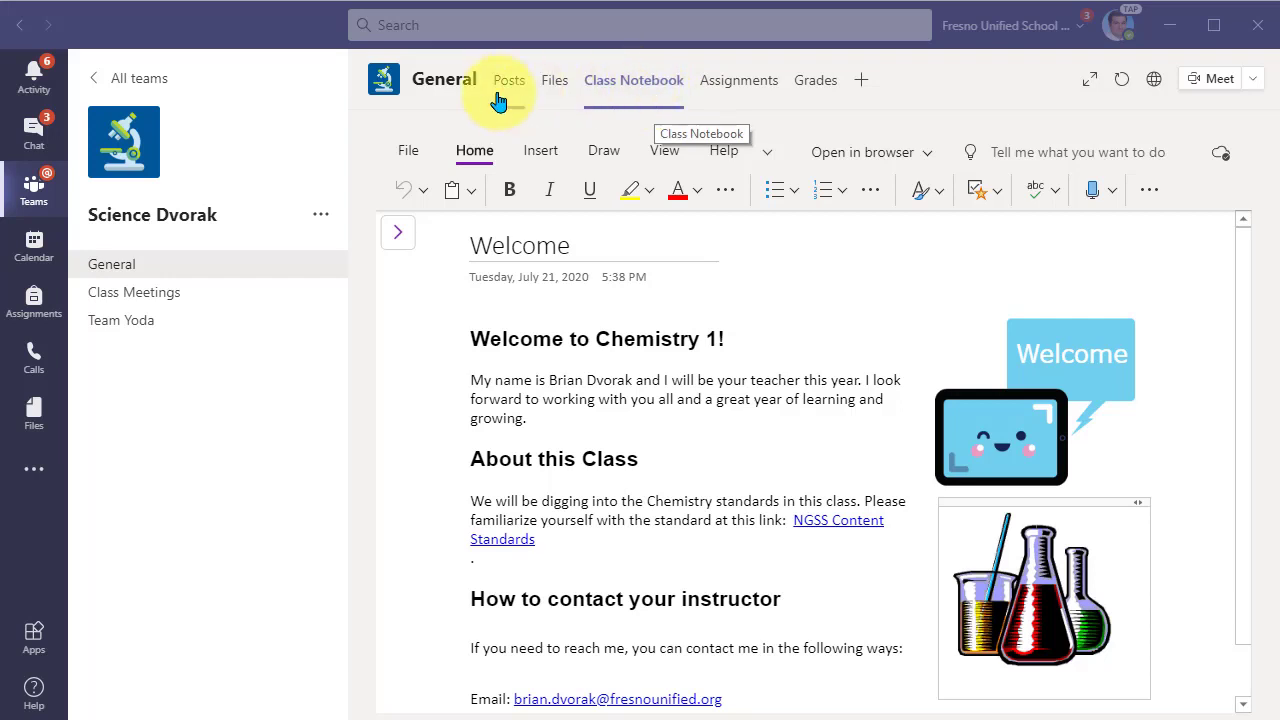
Add a section named Physical Science to the _Collaboration Space of the class notebook and open it
{"action": "left_click", "coordinate": [401, 240]}
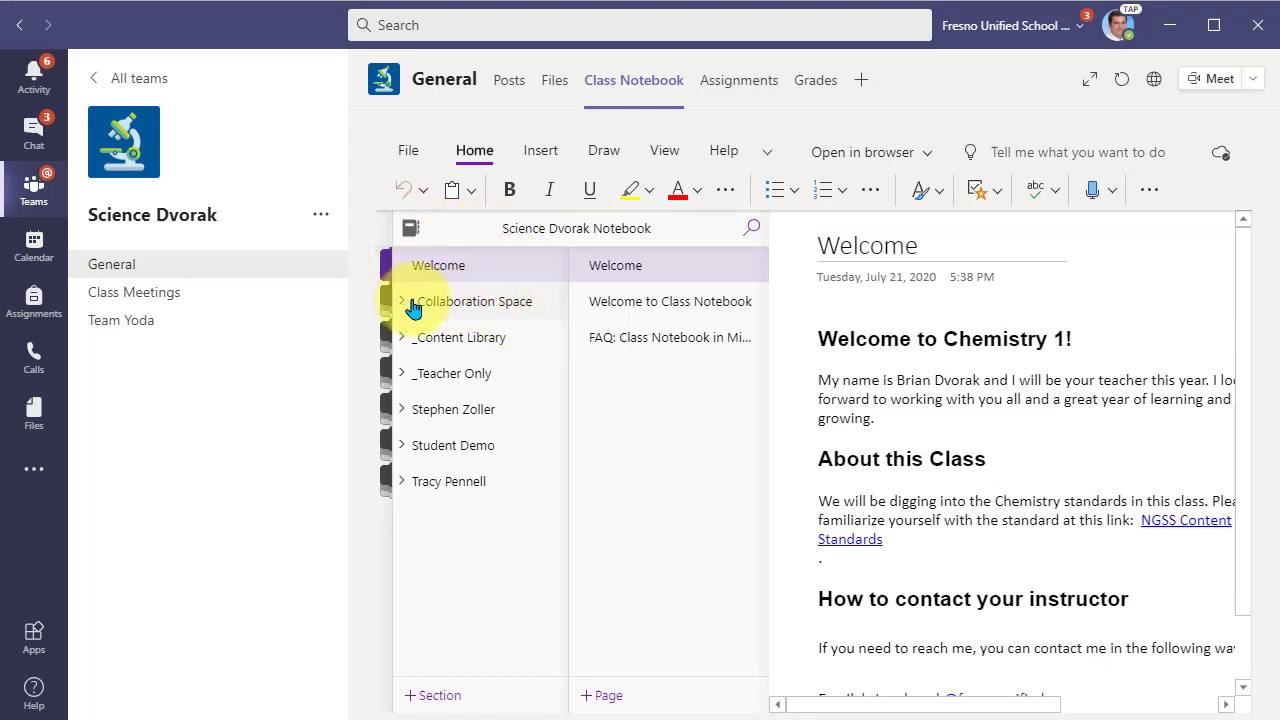
{"action": "left_click", "coordinate": [515, 308]}
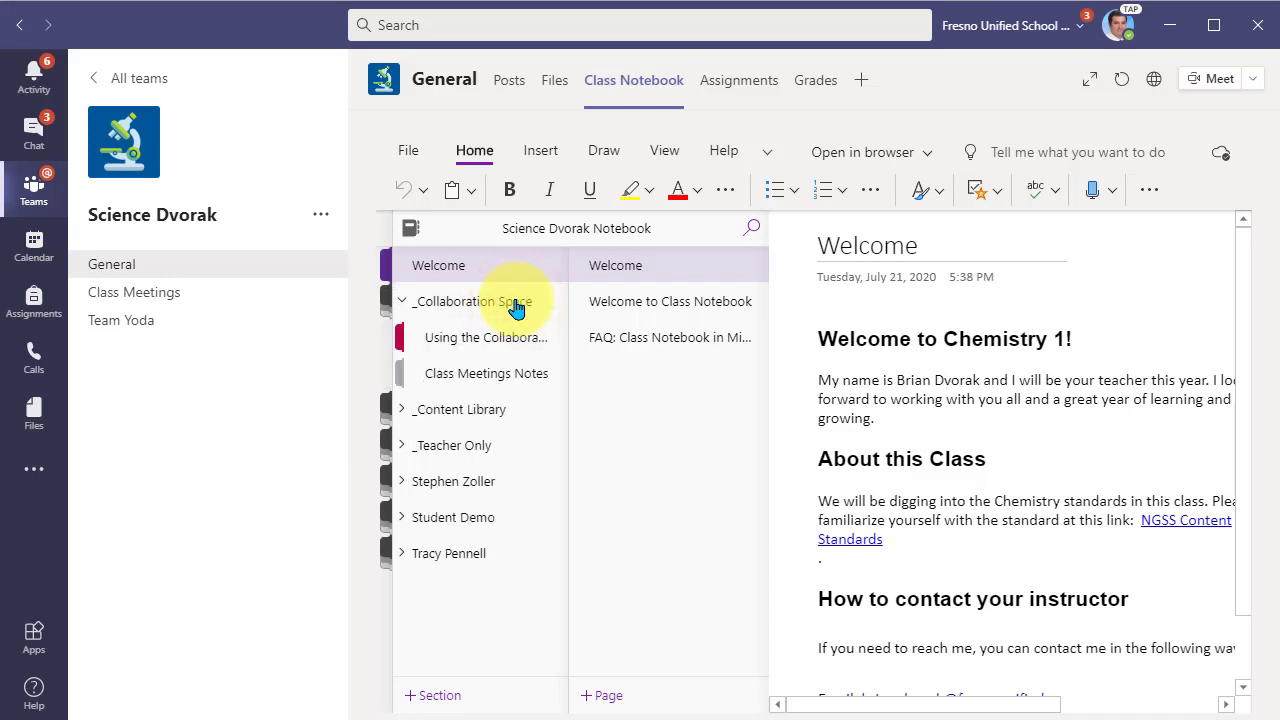
{"action": "left_click", "coordinate": [490, 339]}
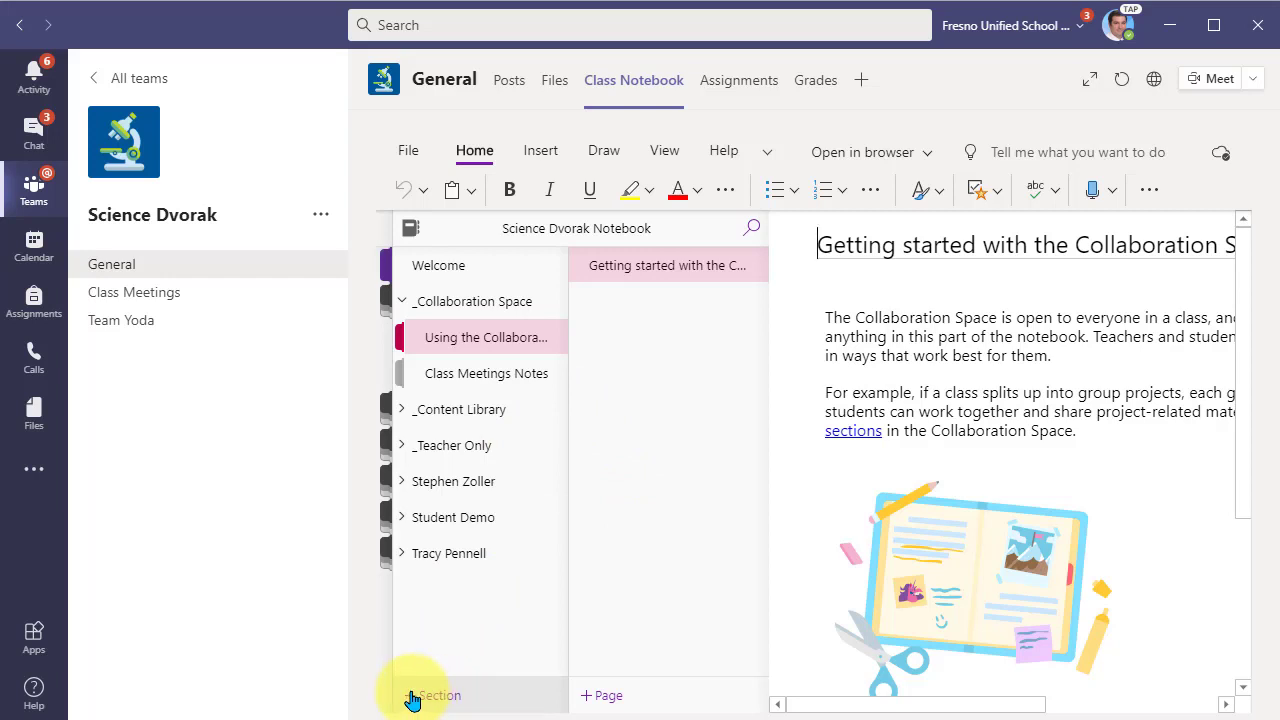
{"action": "left_click", "coordinate": [412, 698]}
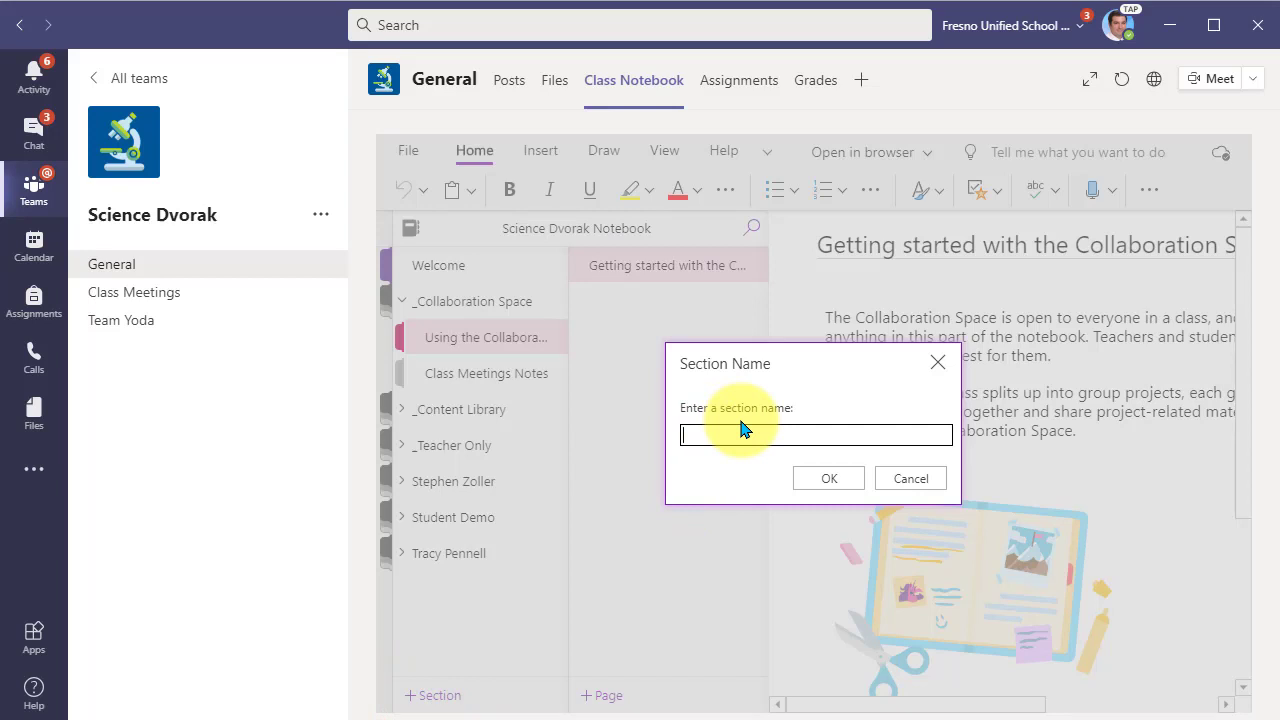
{"action": "type", "text": "Physical Science"}
{"action": "left_click", "coordinate": [845, 477]}
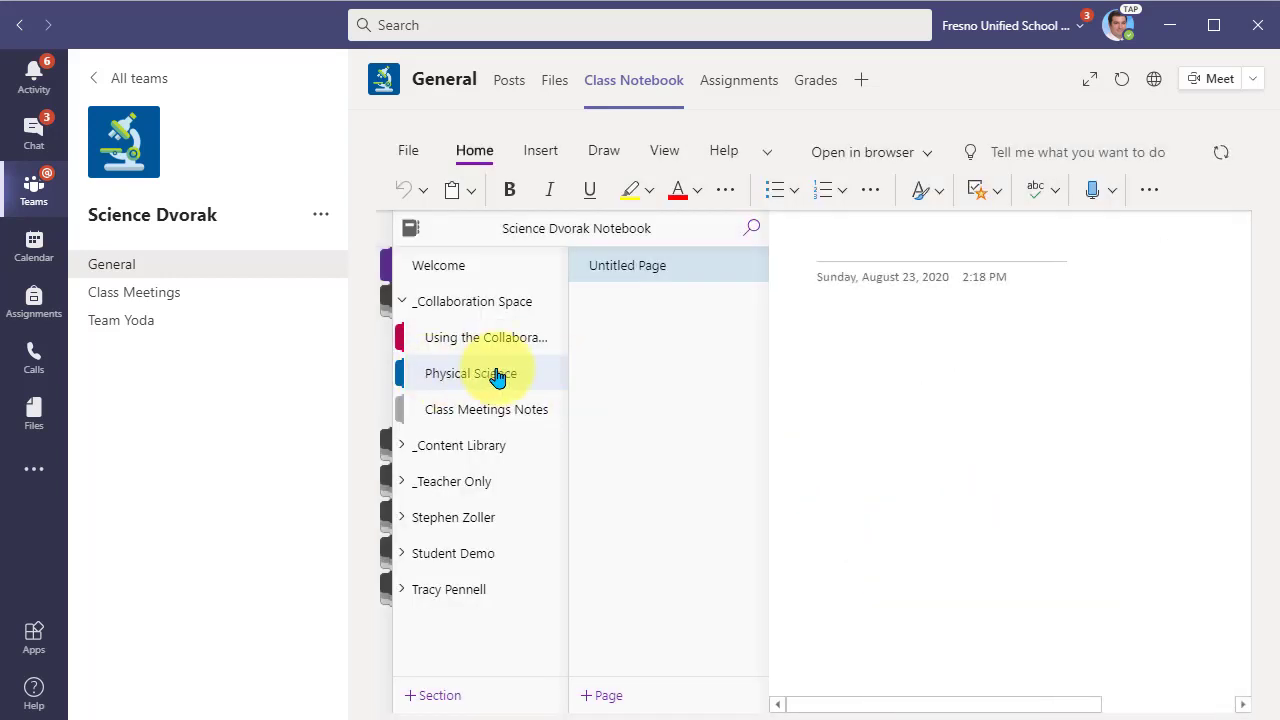
{"action": "left_click", "coordinate": [555, 379]}
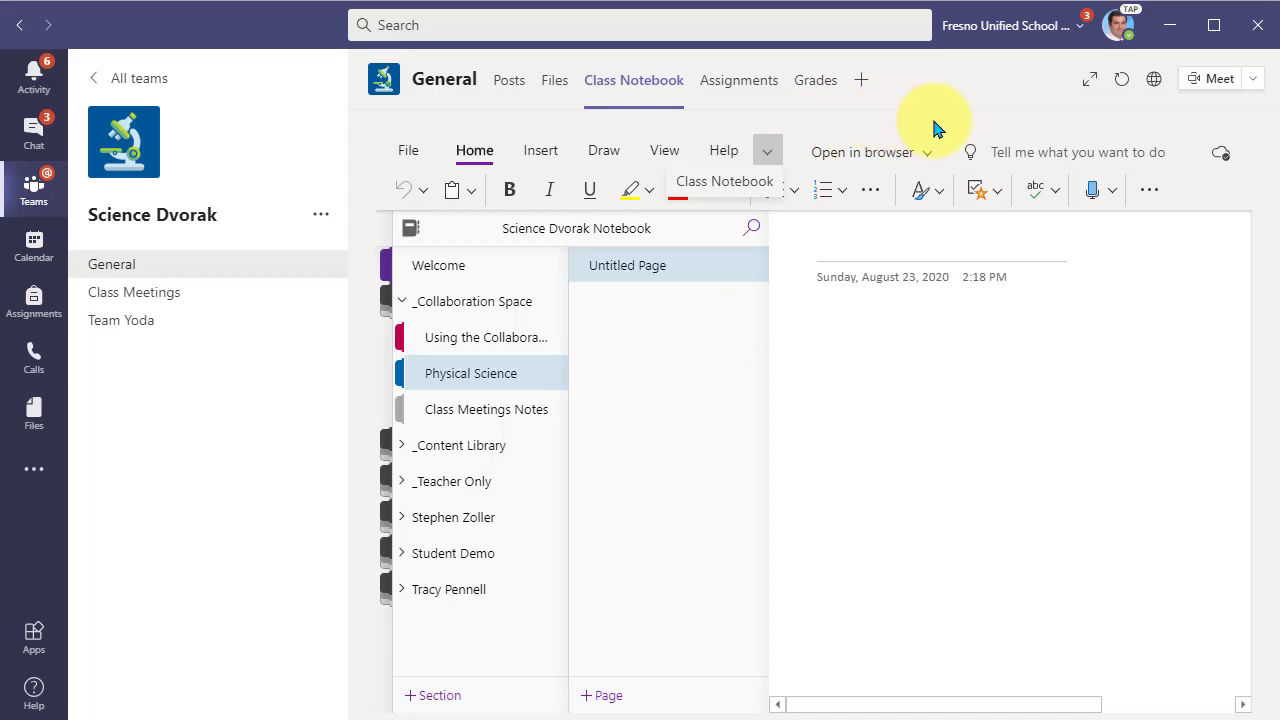
Lock the Collaboration Space in the expanded class notebook's management settings, unlock it again, and return to the normal channel view
{"action": "left_click", "coordinate": [1091, 82]}
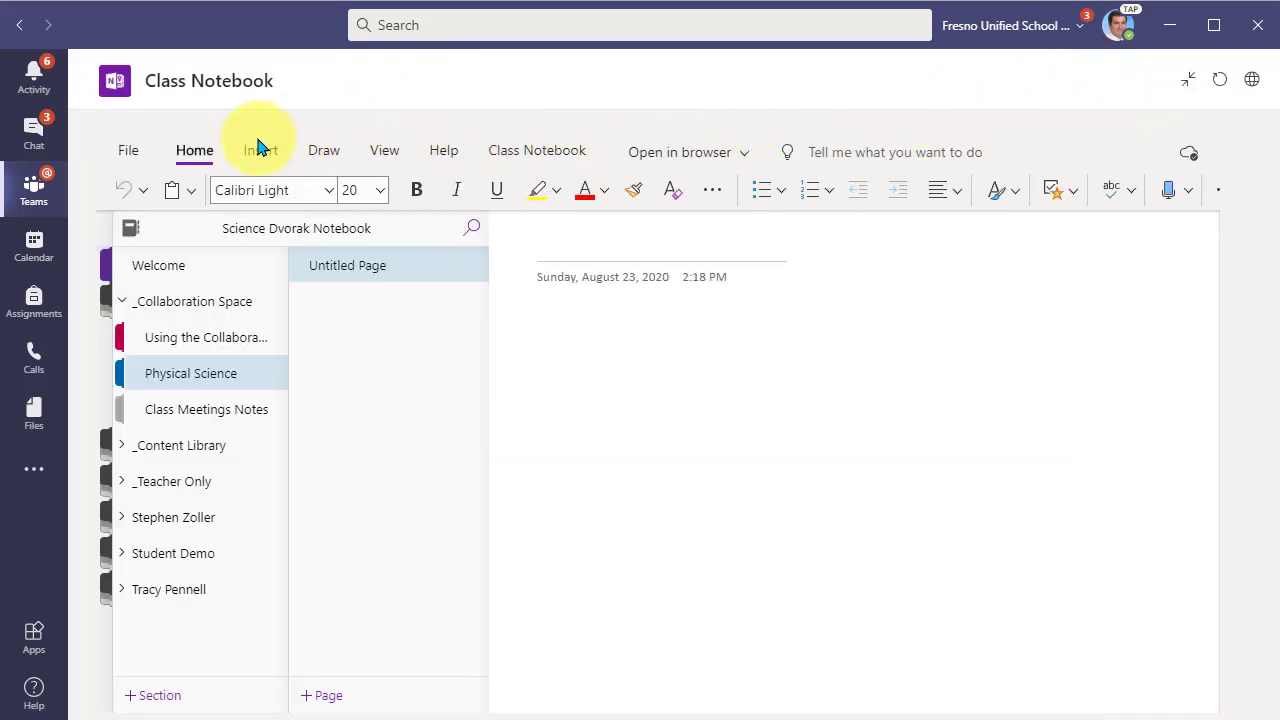
{"action": "left_click", "coordinate": [549, 158]}
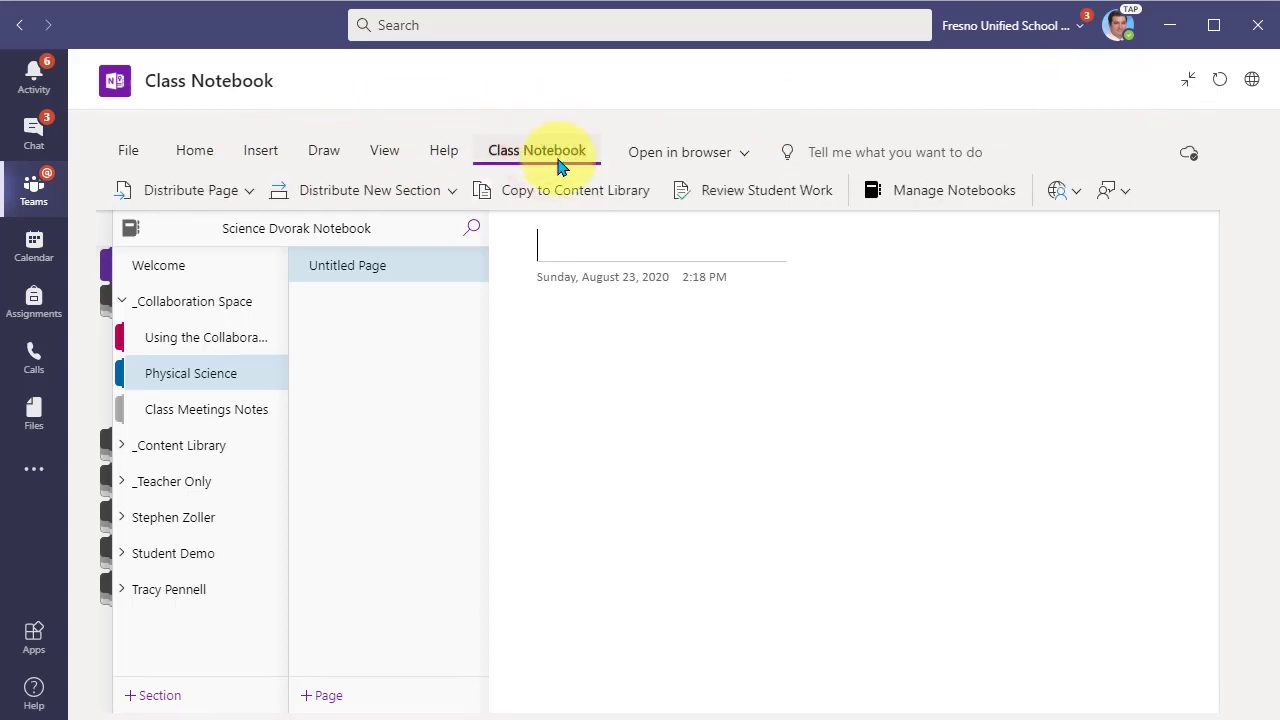
{"action": "left_click", "coordinate": [979, 193]}
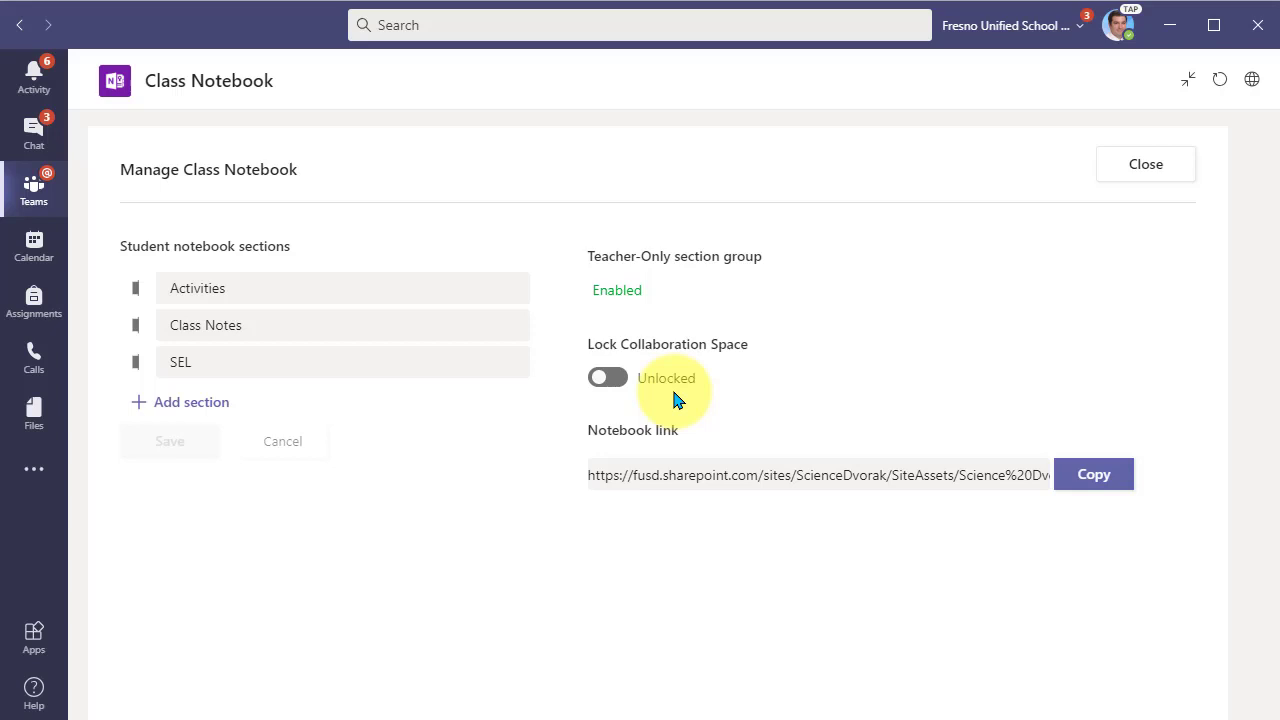
{"action": "left_click", "coordinate": [614, 379]}
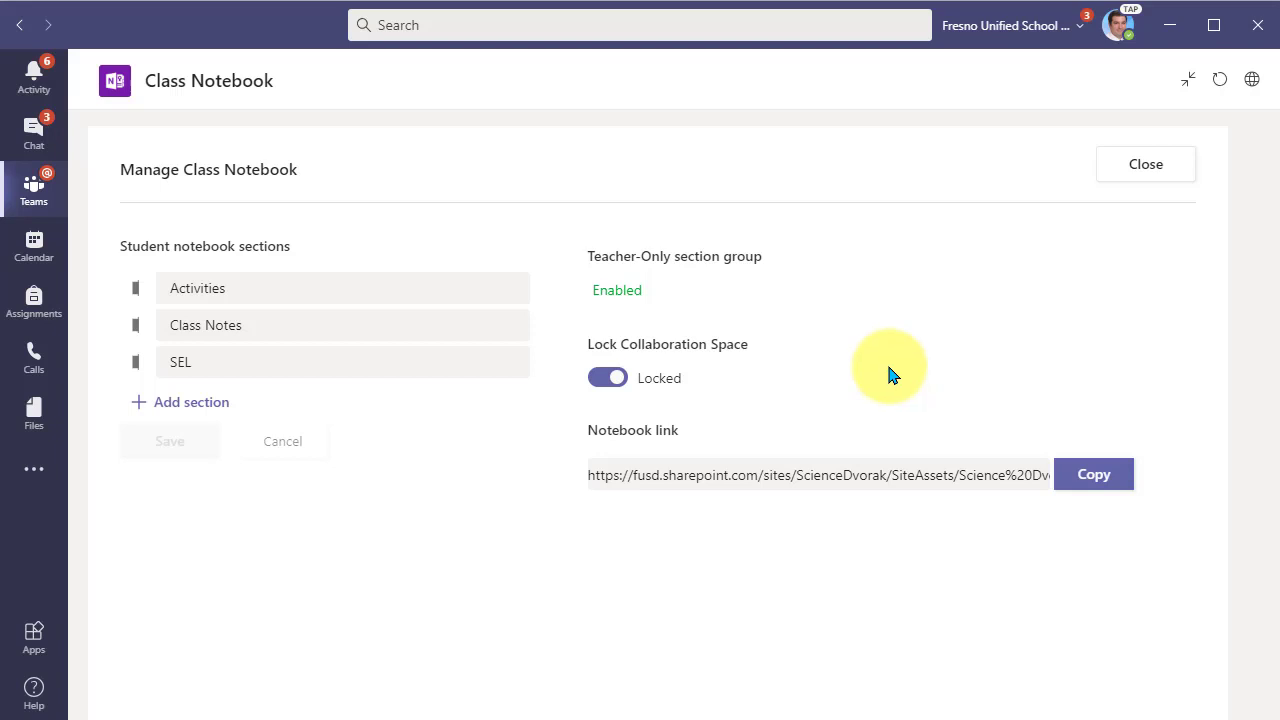
{"action": "left_click", "coordinate": [603, 380]}
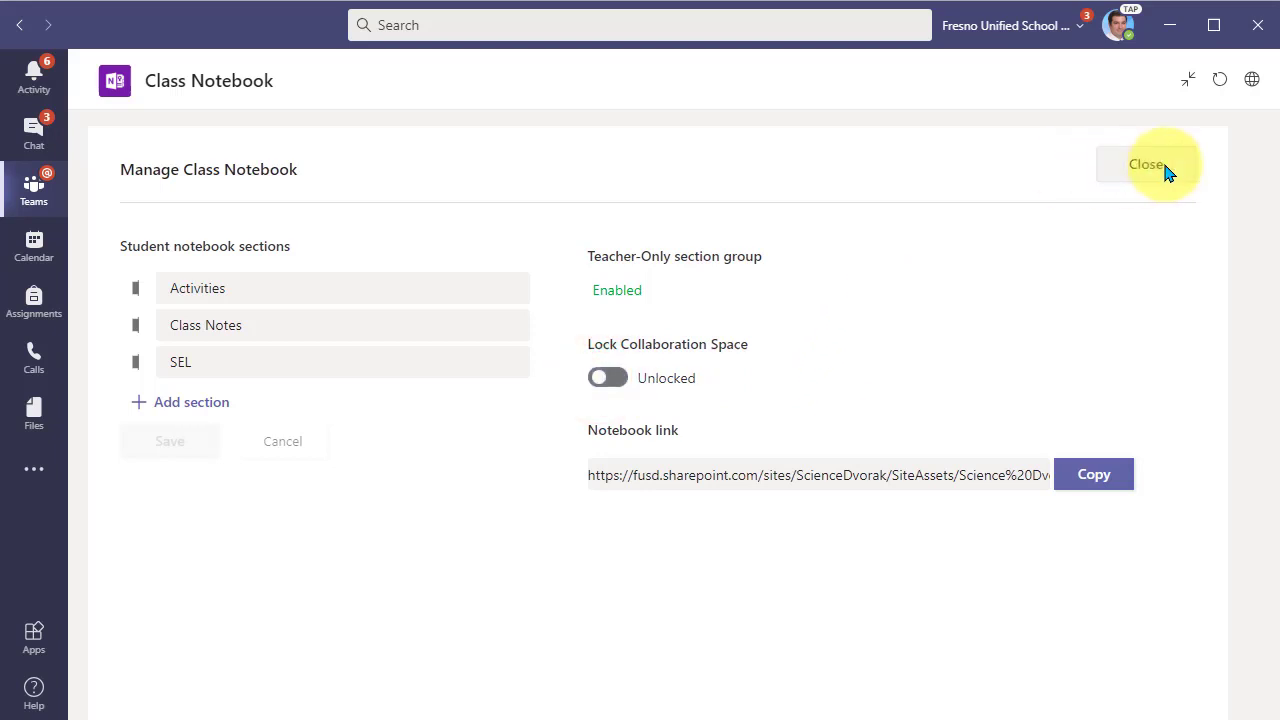
{"action": "left_click", "coordinate": [1188, 168]}
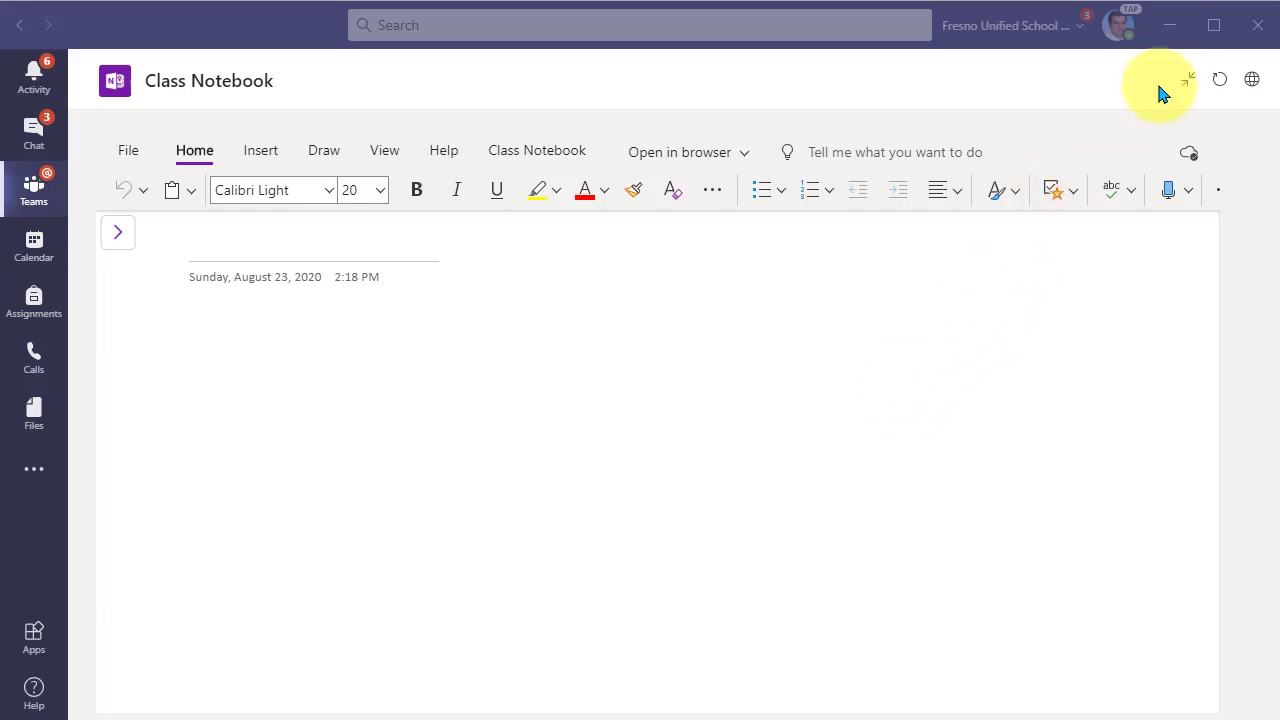
{"action": "left_click", "coordinate": [1188, 80]}
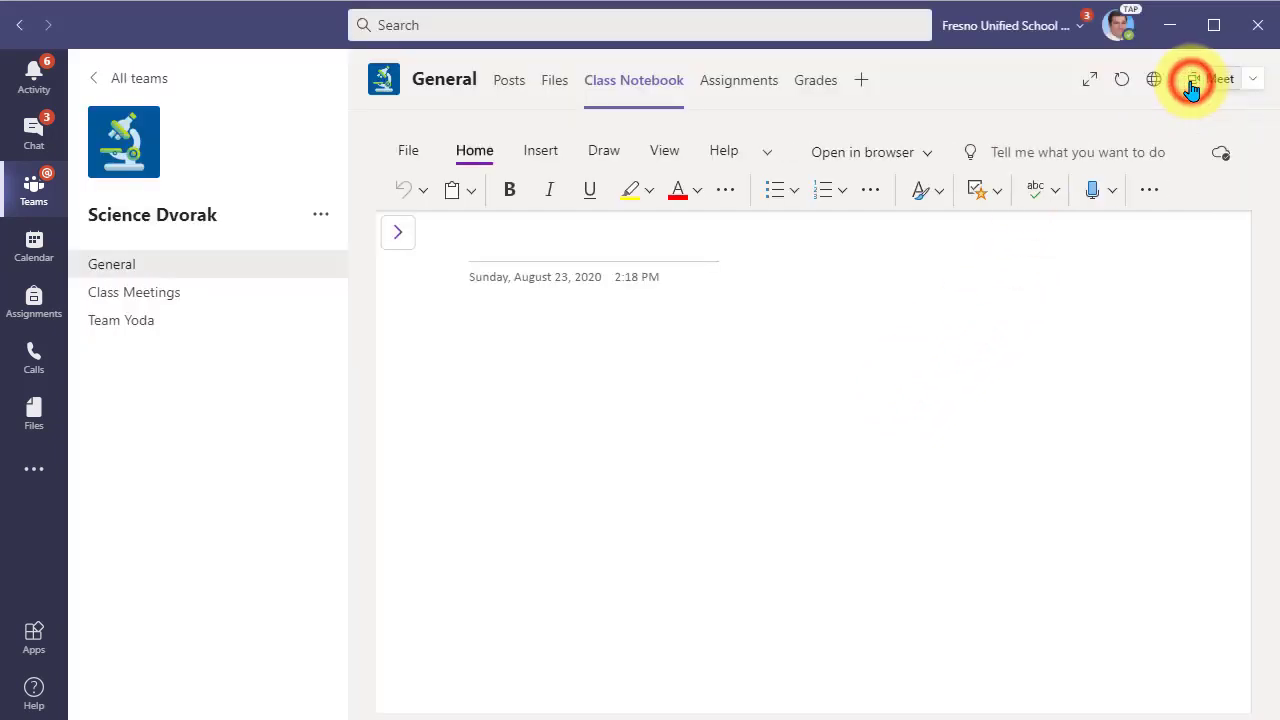
Start collaborating in the Notes of the Team Yoda channel
{"action": "left_click", "coordinate": [209, 334]}
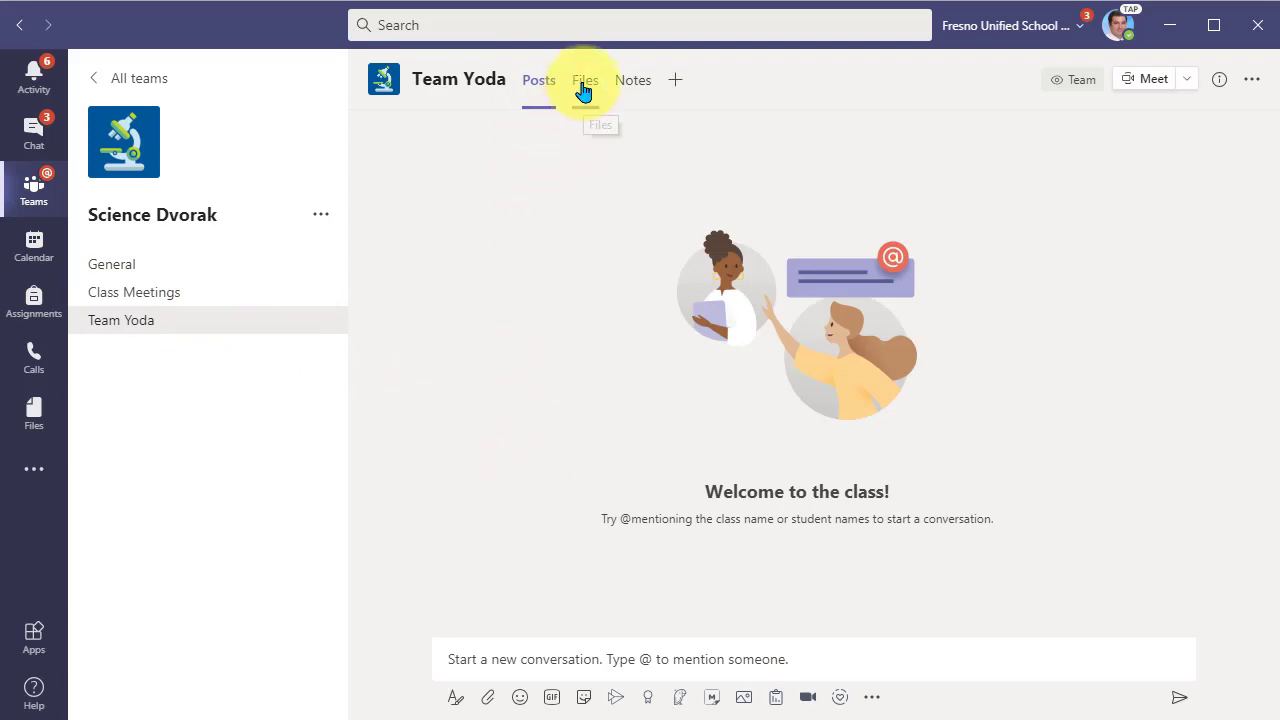
{"action": "left_click", "coordinate": [635, 93]}
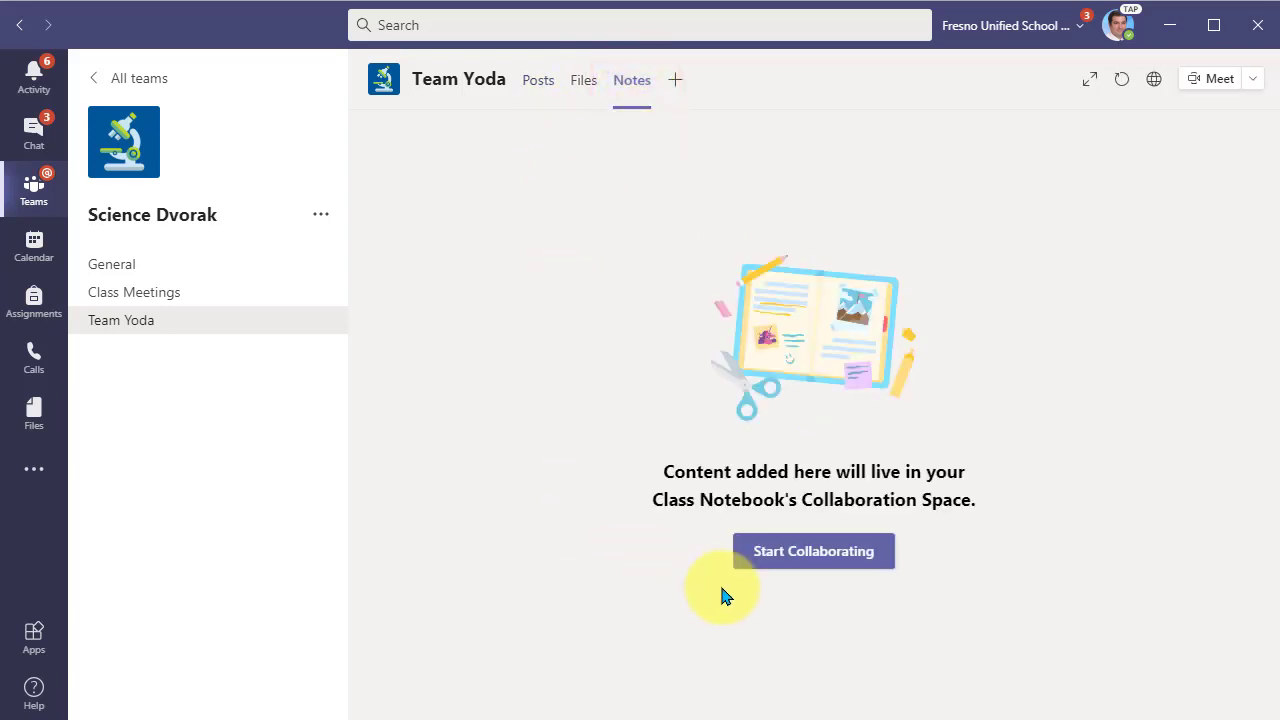
{"action": "left_click", "coordinate": [779, 563]}
{"action": "left_click", "coordinate": [779, 563]}
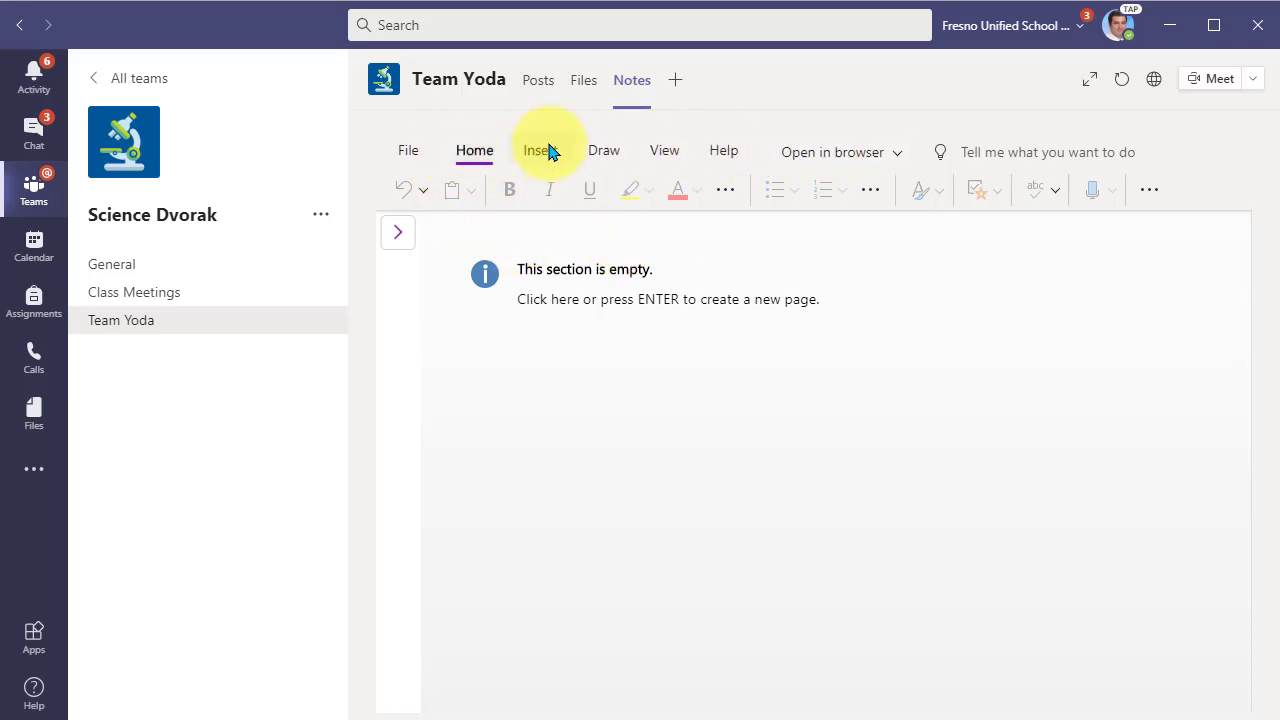
Add a page titled Unit Notes to Team Yoda Notes, with the body text "Here are my notes"
{"action": "left_click", "coordinate": [400, 234]}
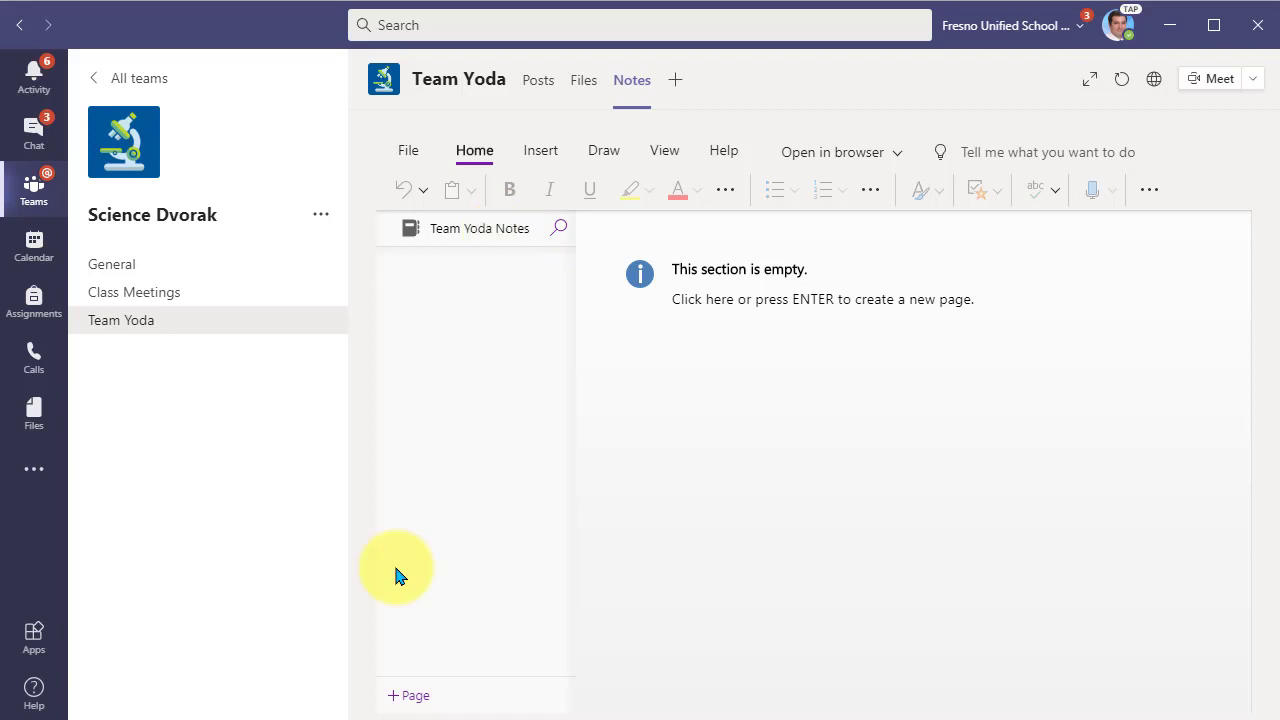
{"action": "left_click", "coordinate": [397, 697]}
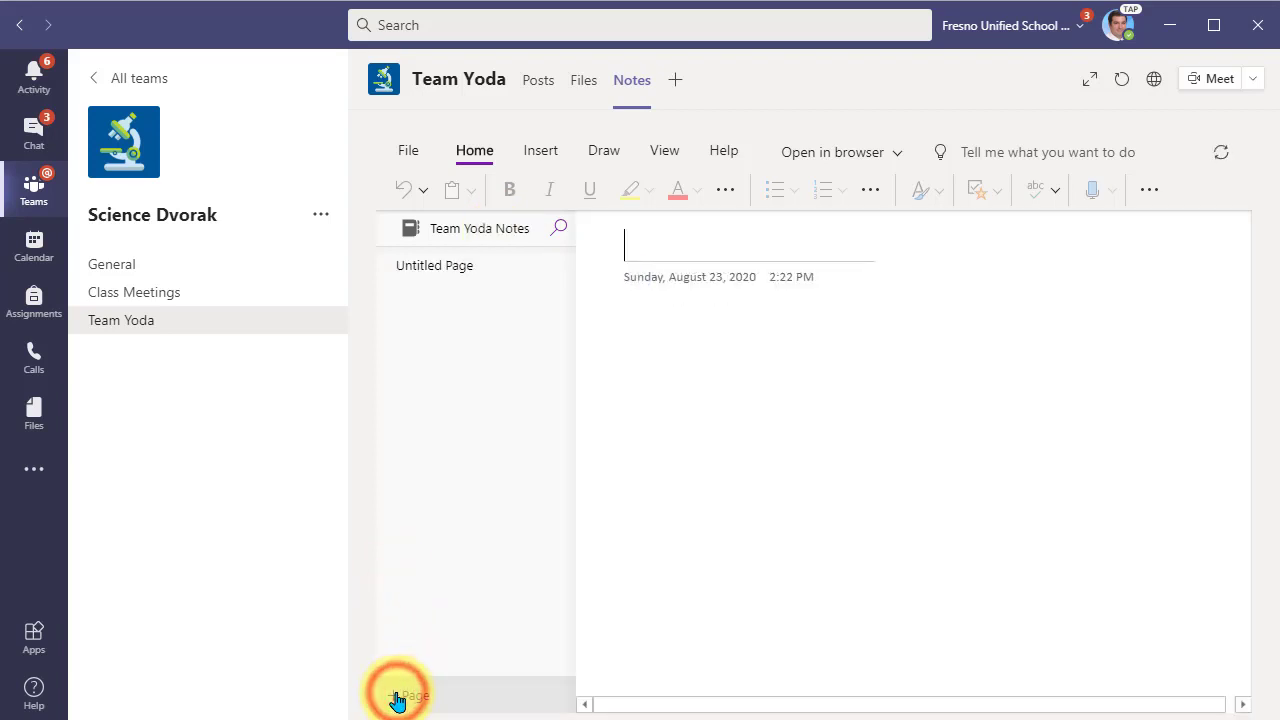
{"action": "type", "text": "Unit Notes"}
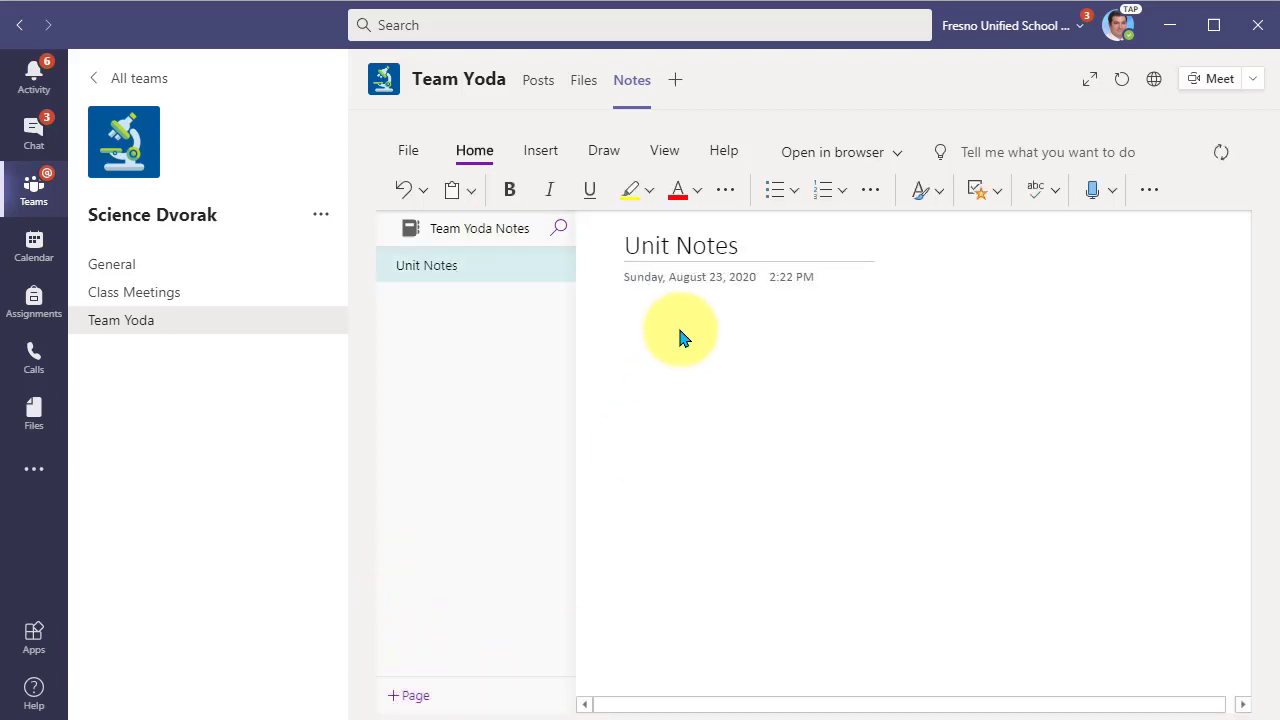
{"action": "left_click", "coordinate": [640, 334]}
{"action": "left_click", "coordinate": [489, 346]}
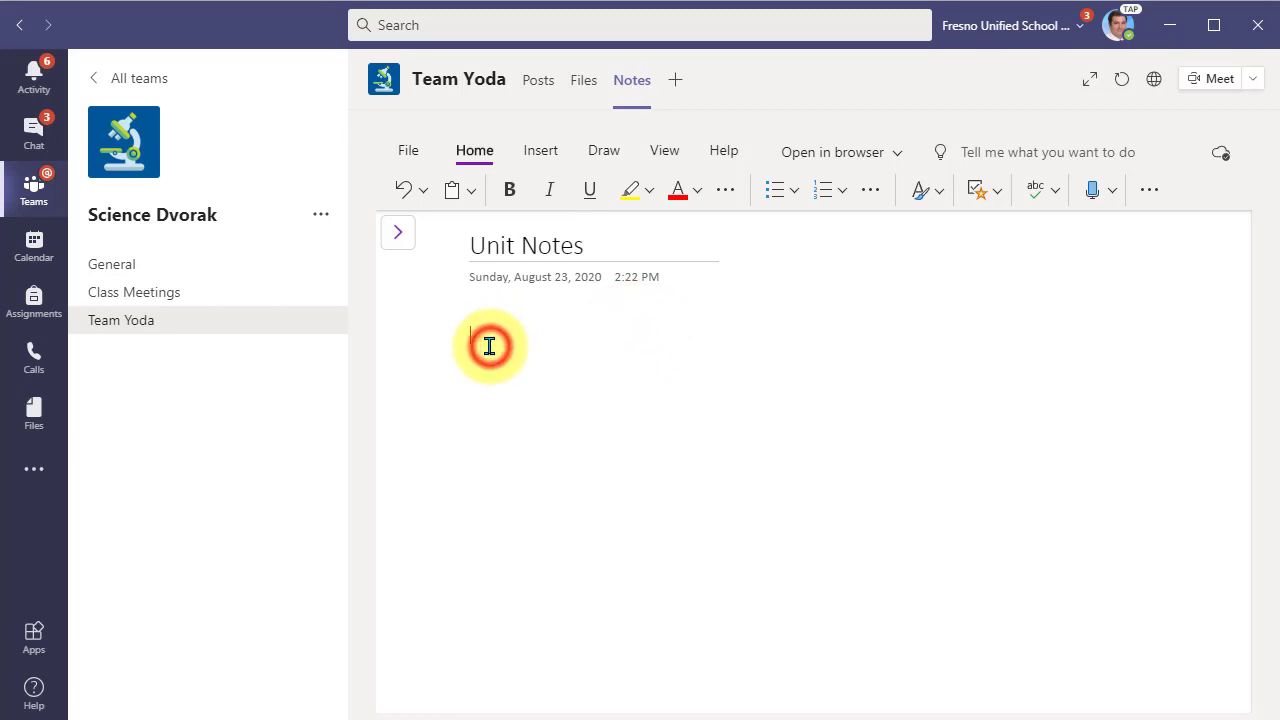
{"action": "type", "text": "Here are my notes"}
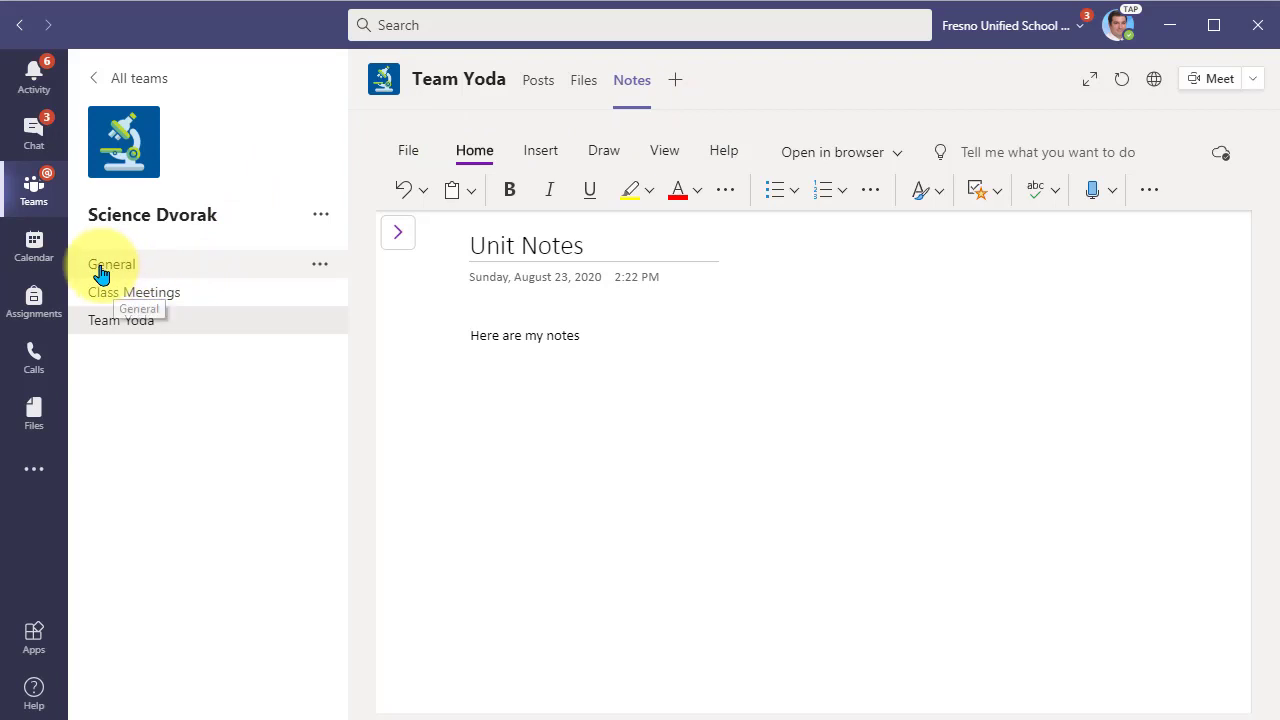
View the Team Yoda Notes section within the _Collaboration Space of the General channel's class notebook
{"action": "left_click", "coordinate": [194, 267]}
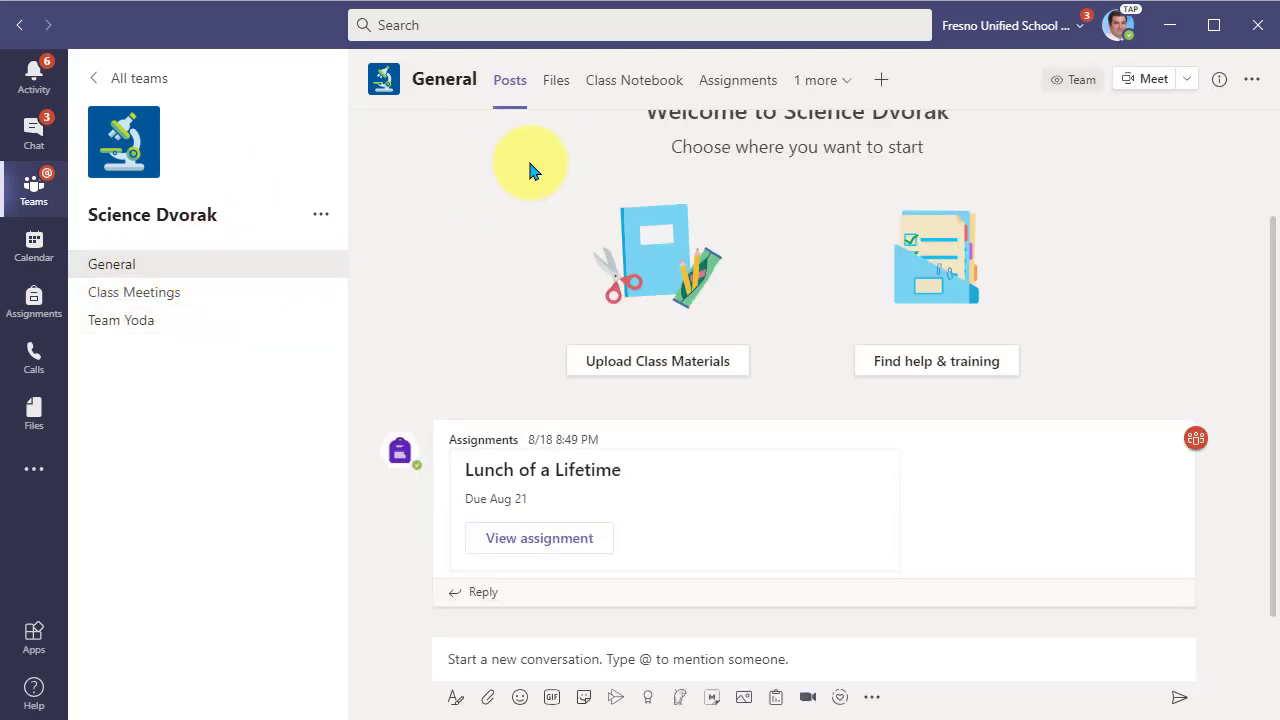
{"action": "left_click", "coordinate": [633, 84]}
{"action": "left_click", "coordinate": [404, 237]}
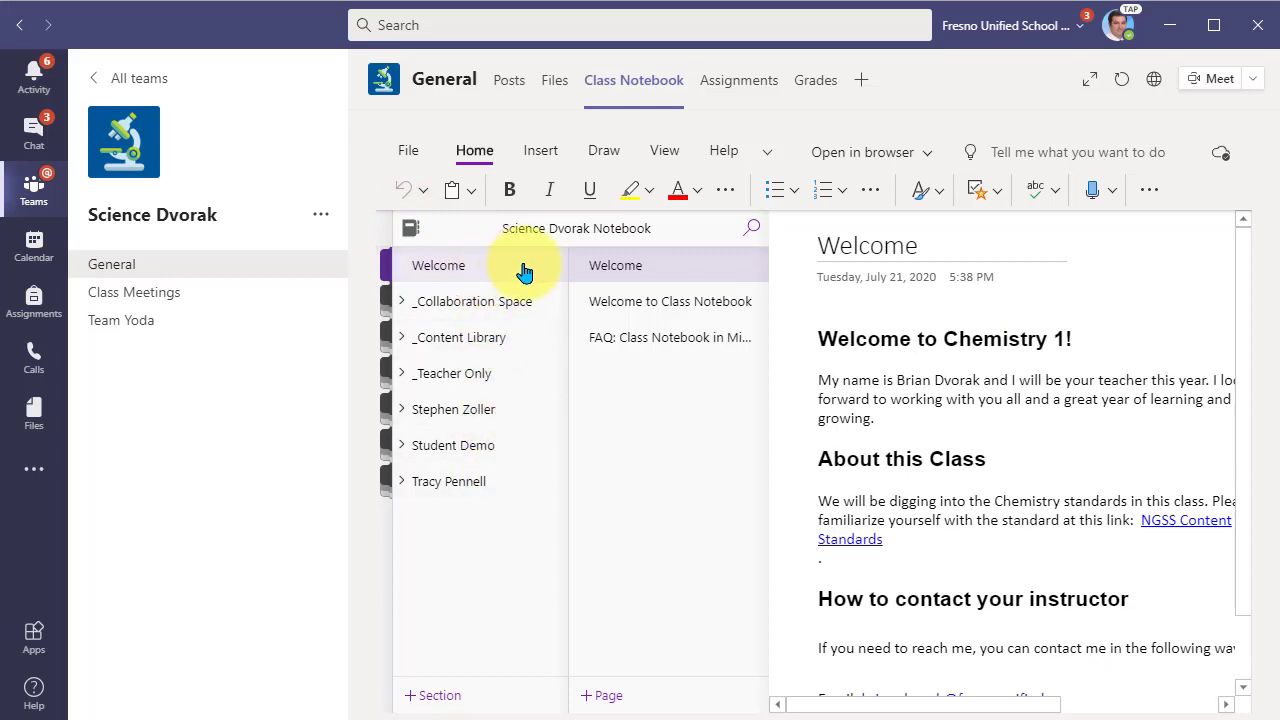
{"action": "left_click", "coordinate": [436, 307]}
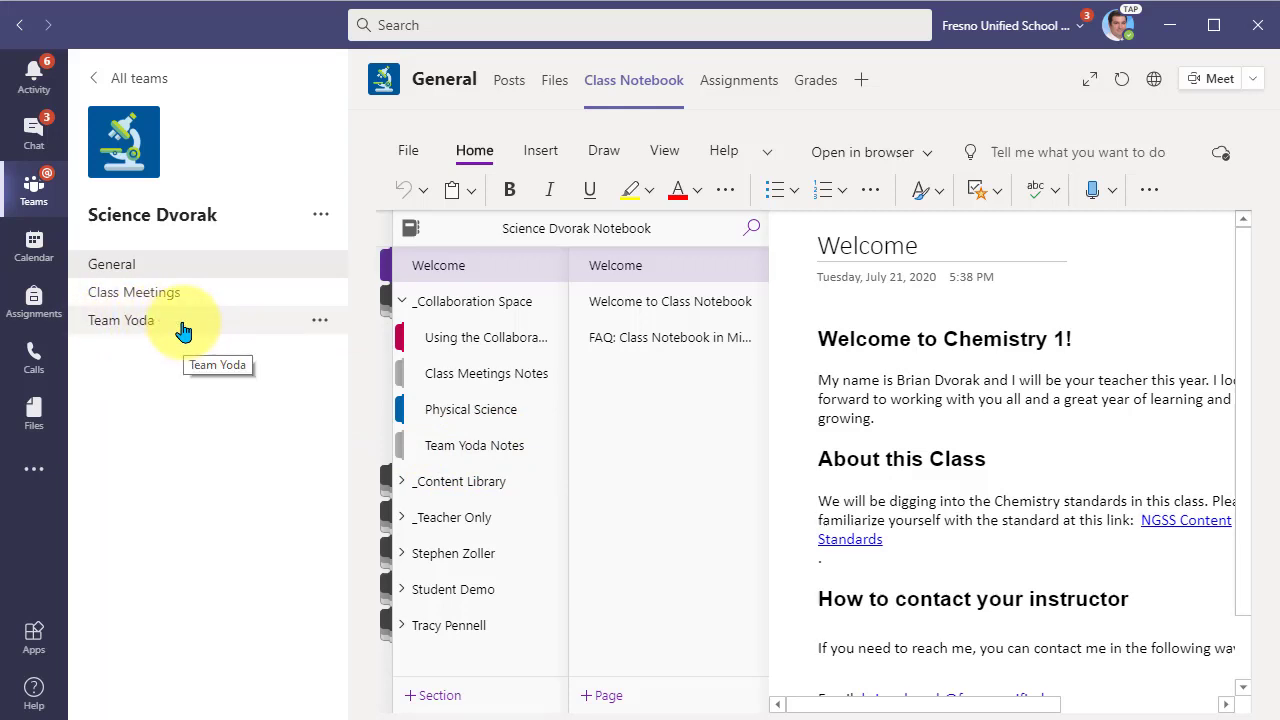
{"action": "left_click", "coordinate": [478, 450]}
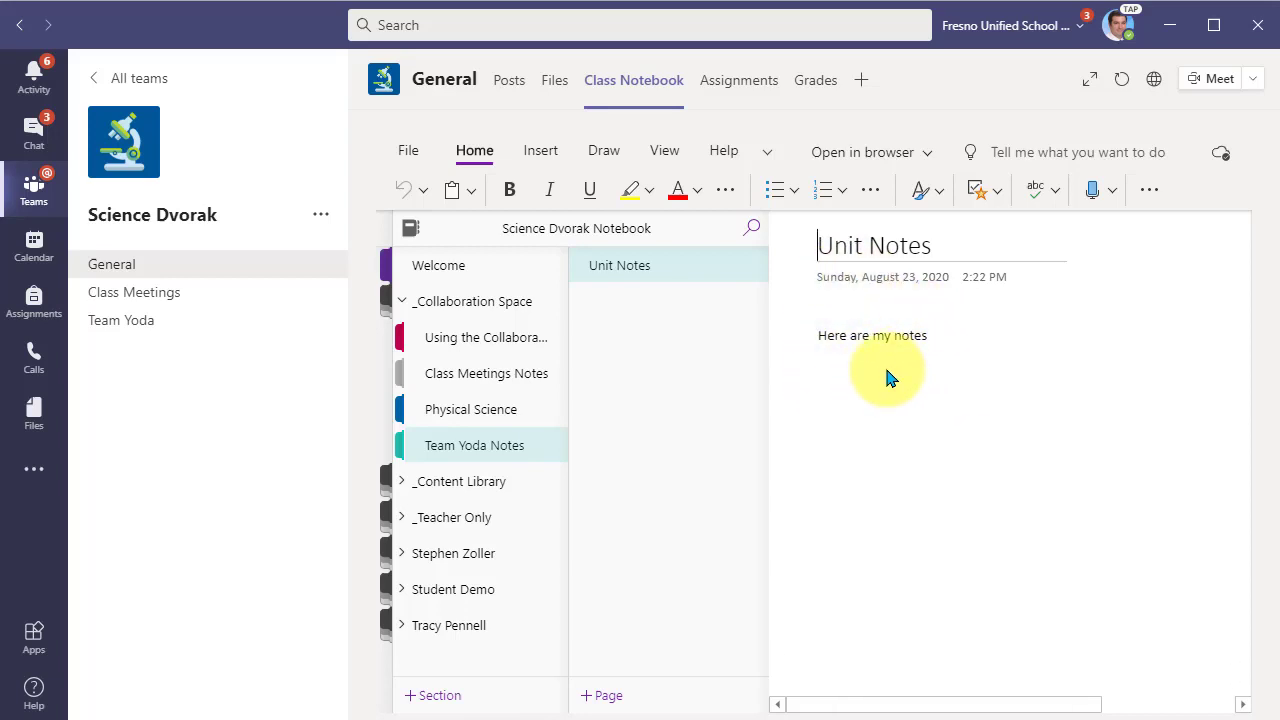
View the Unit Notes page and the page list in the Team Yoda channel's Notes
{"action": "left_click", "coordinate": [176, 327]}
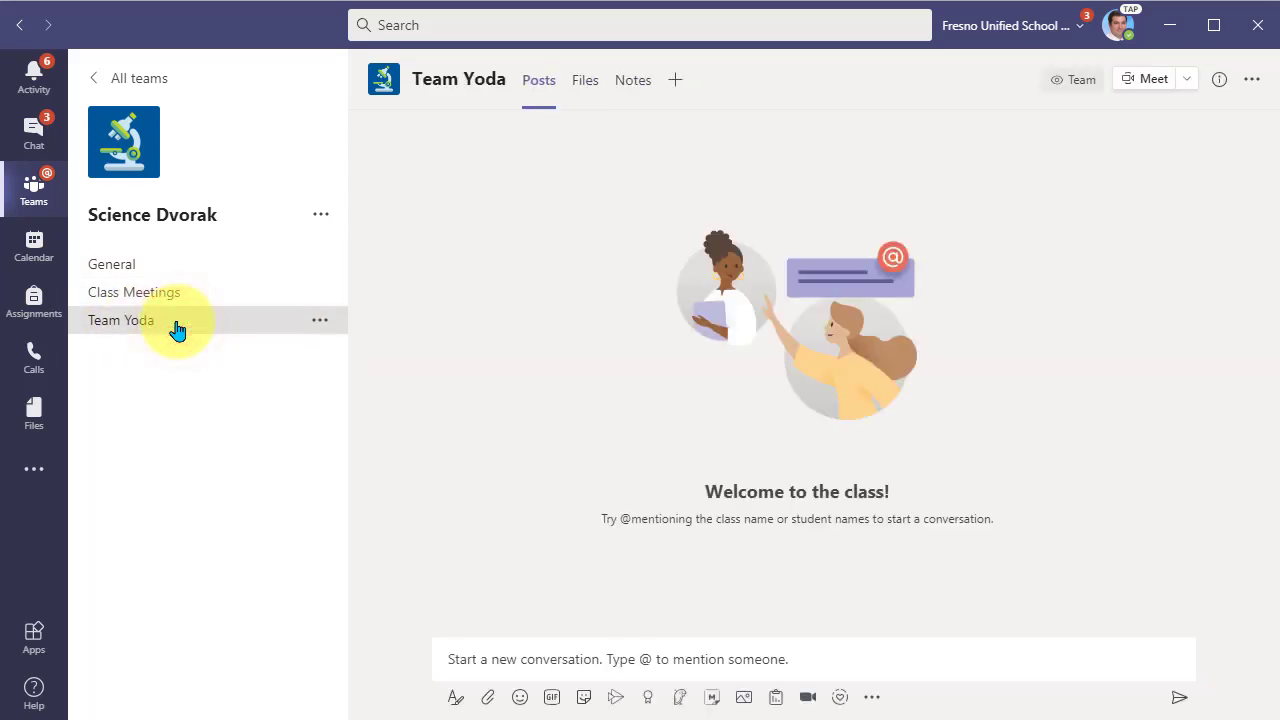
{"action": "left_click", "coordinate": [628, 88]}
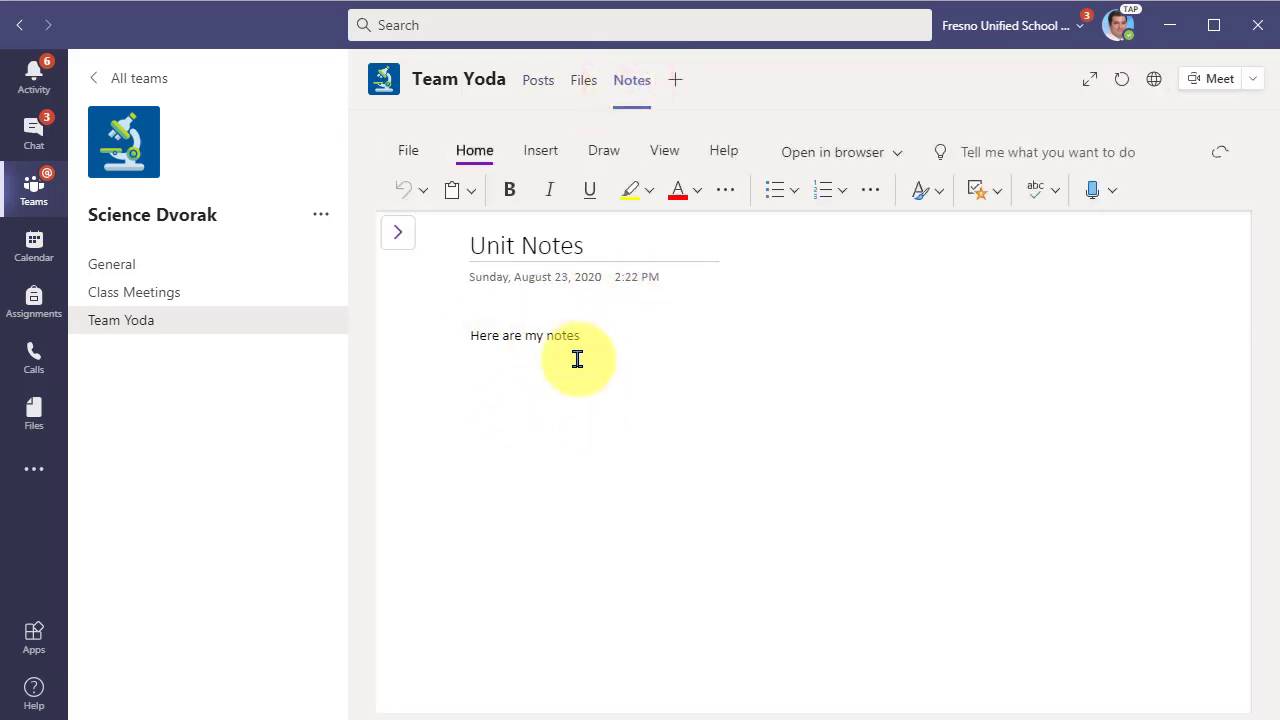
{"action": "left_click", "coordinate": [398, 234]}
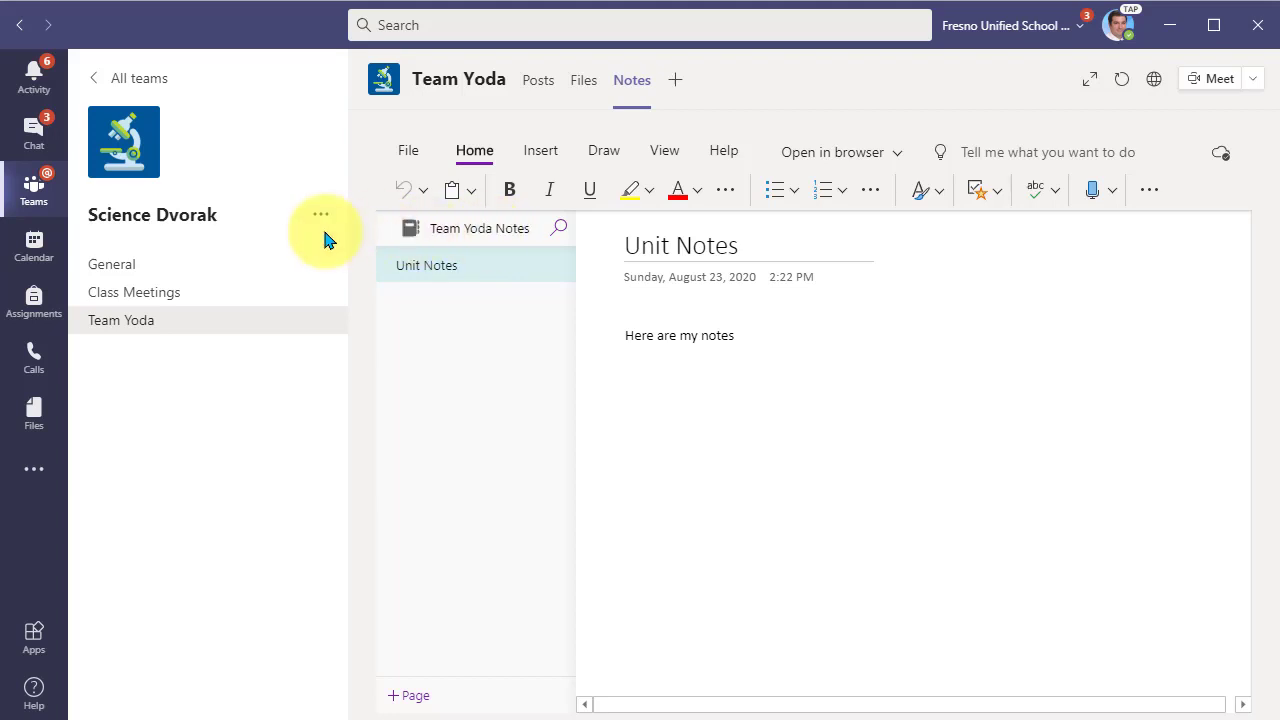
Return to the General channel's class notebook and show its list of sections and pages
{"action": "left_click", "coordinate": [124, 268]}
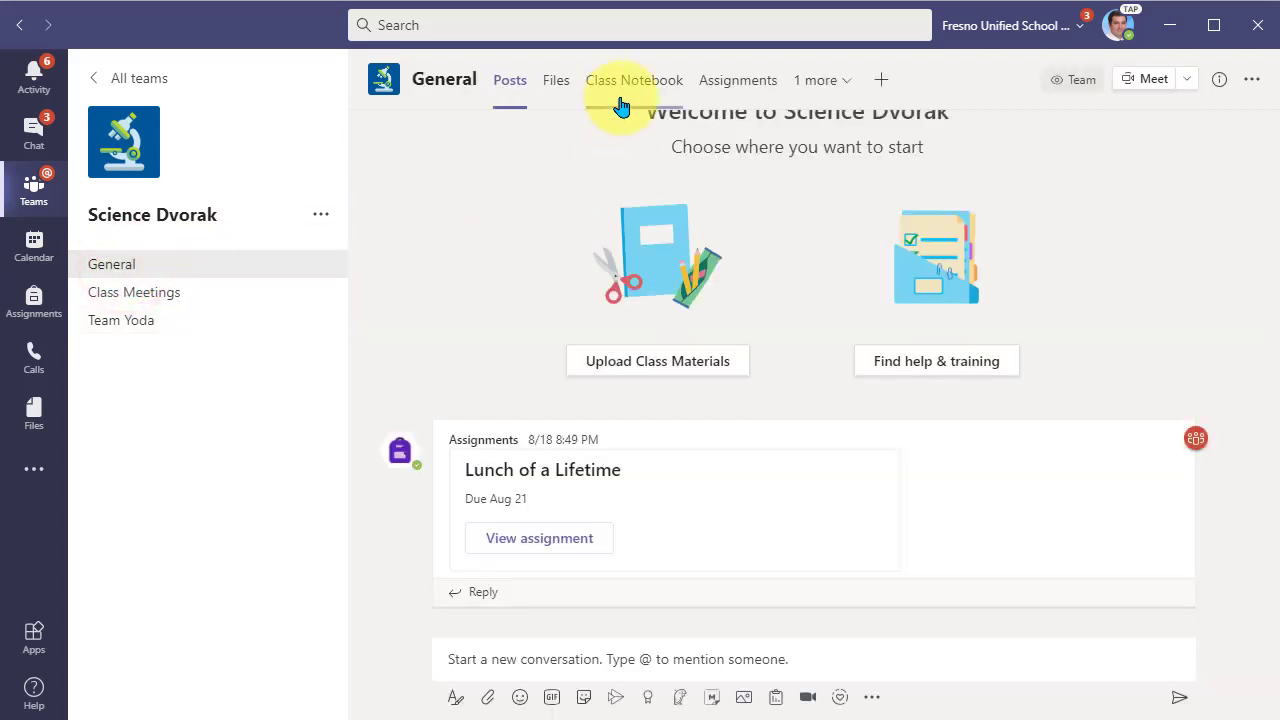
{"action": "left_click", "coordinate": [642, 85]}
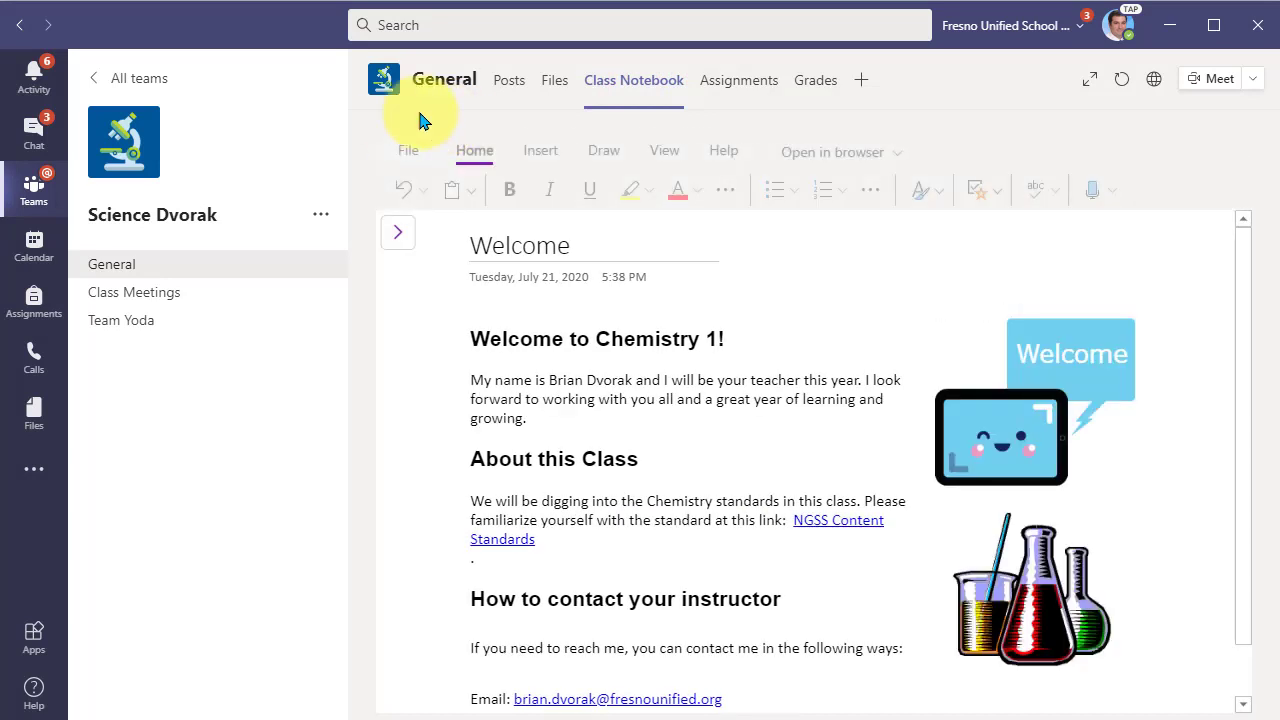
{"action": "left_click", "coordinate": [397, 236]}
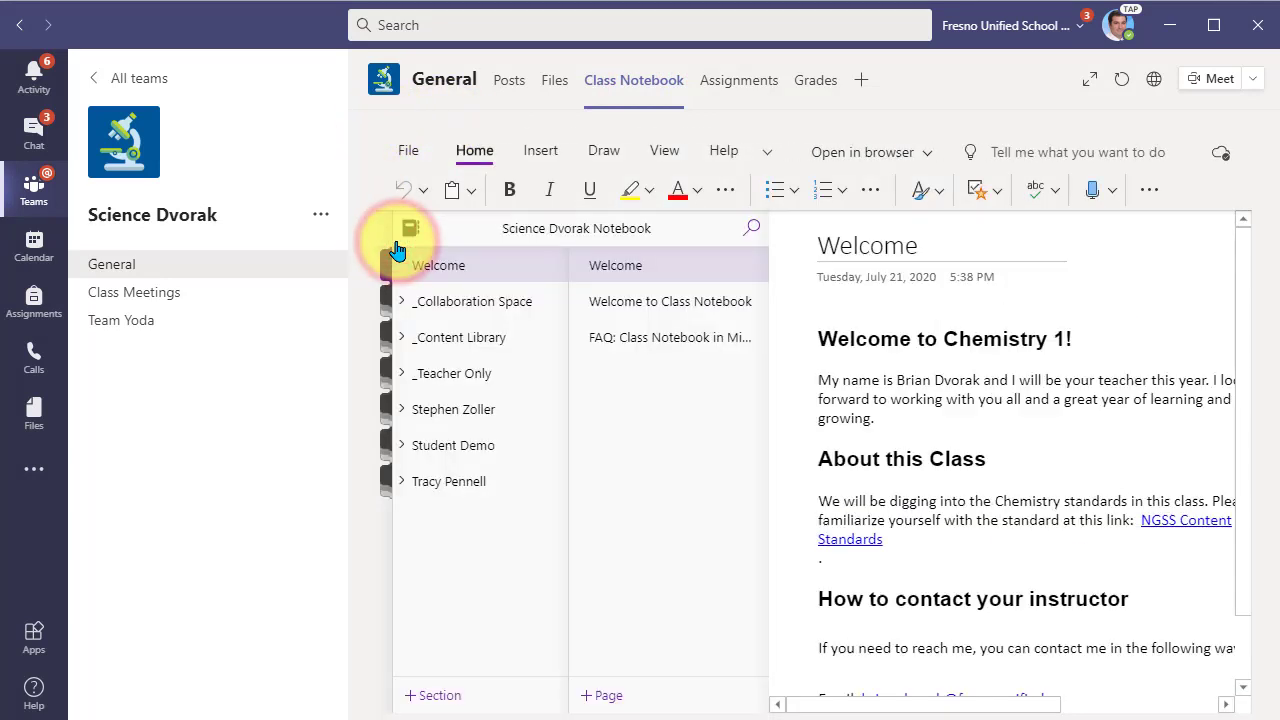